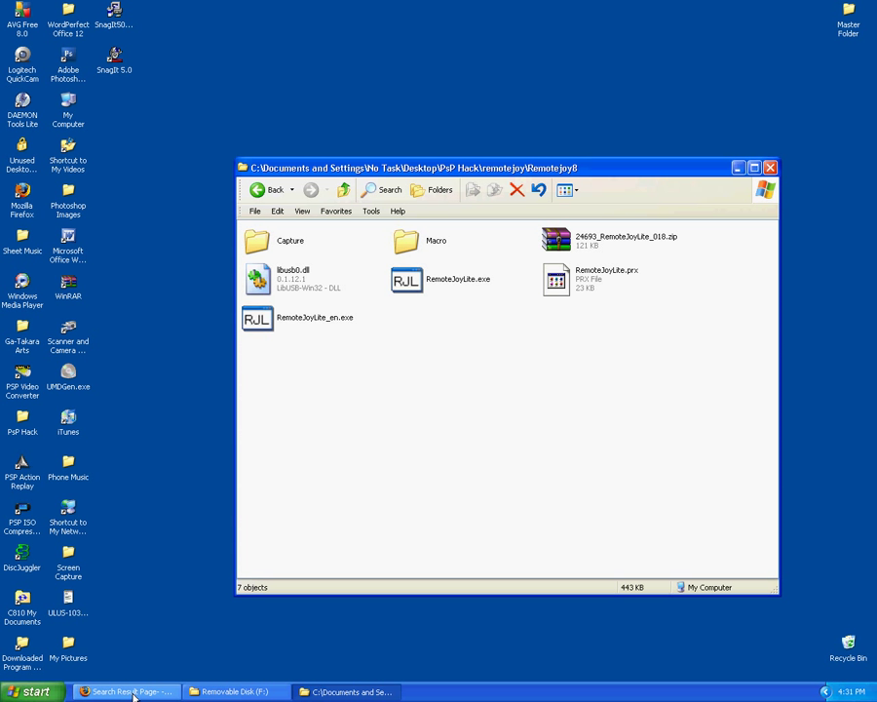
Open the RemoteJoyLite v0.18 download page in Firefox, then minimize the browser
left_click(134, 693)
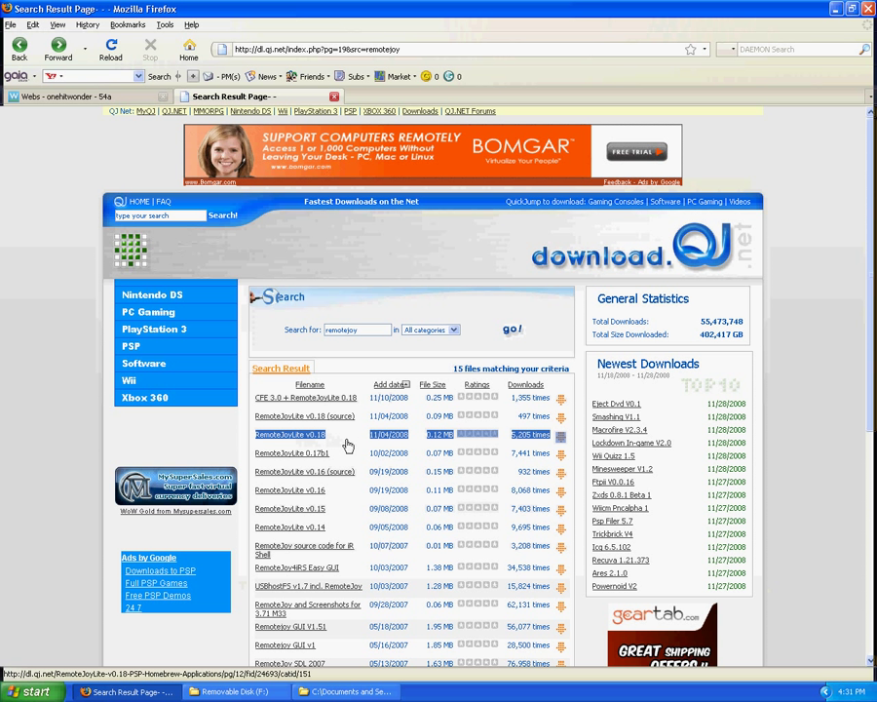
left_click(289, 441)
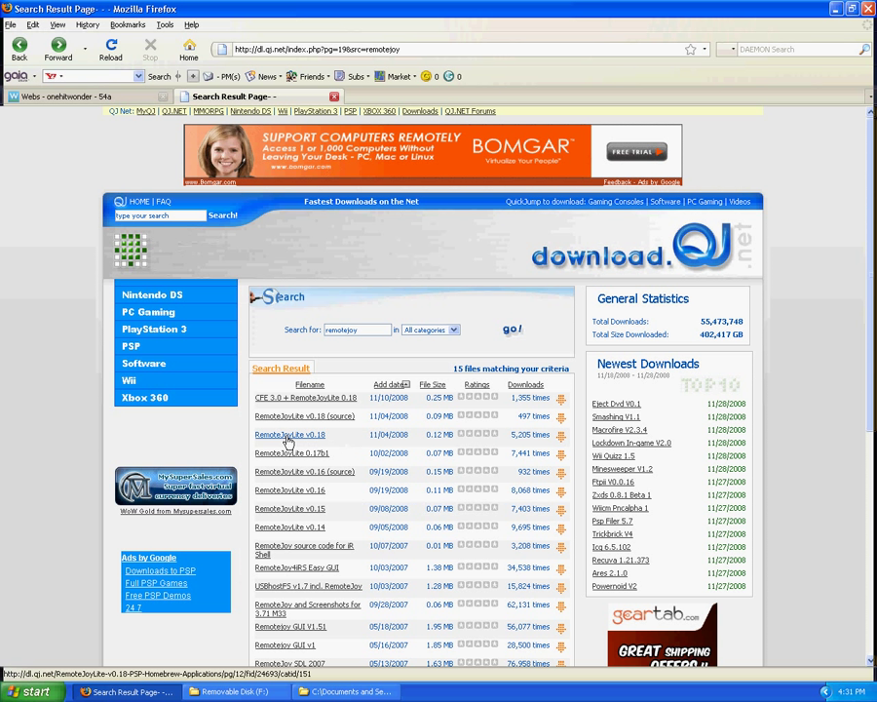
left_click(290, 436)
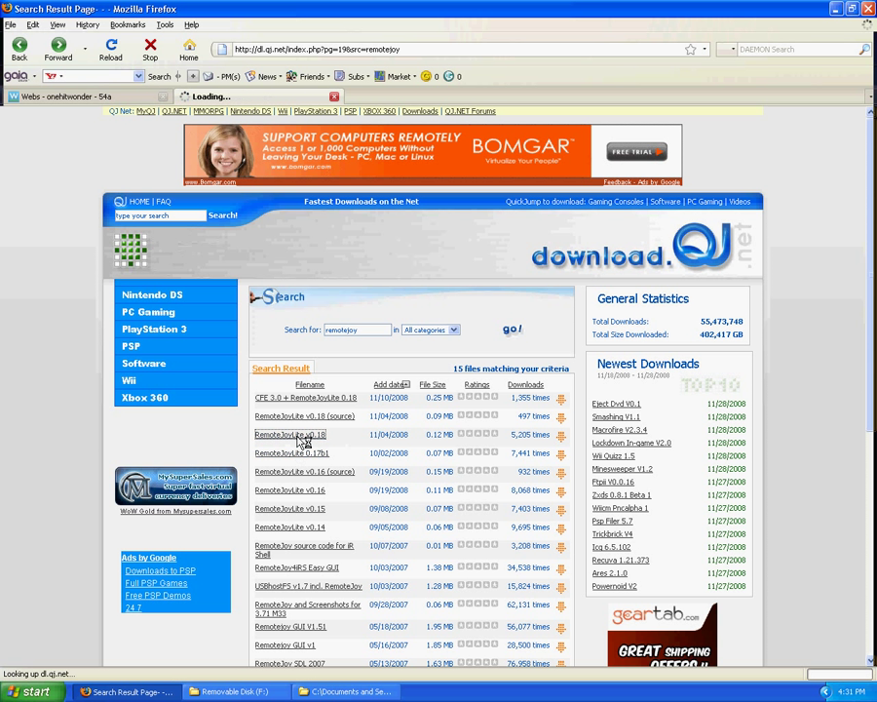
left_click_drag(380, 444, 216, 442)
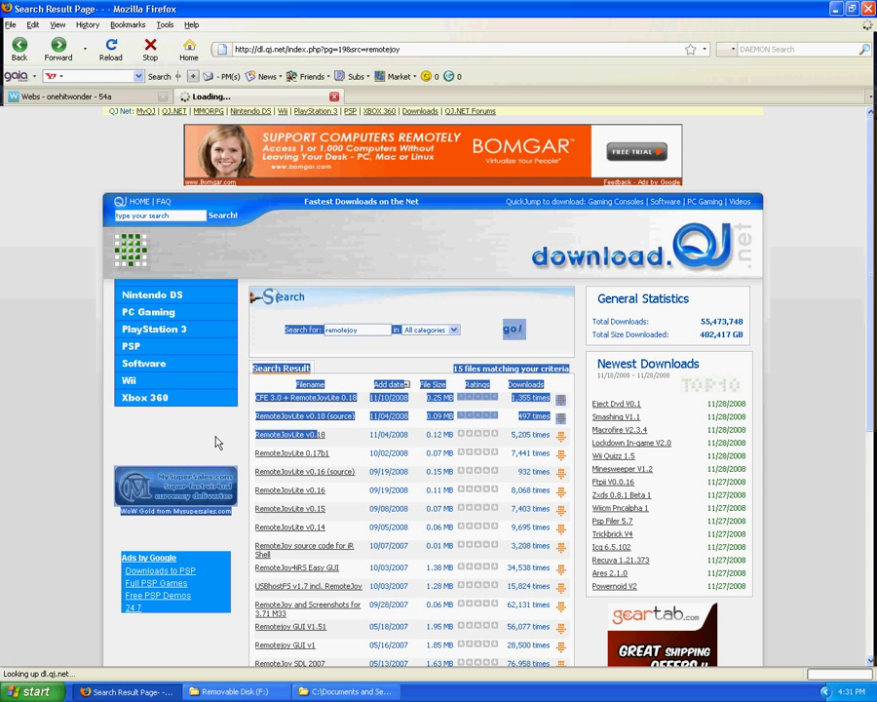
left_click(329, 439)
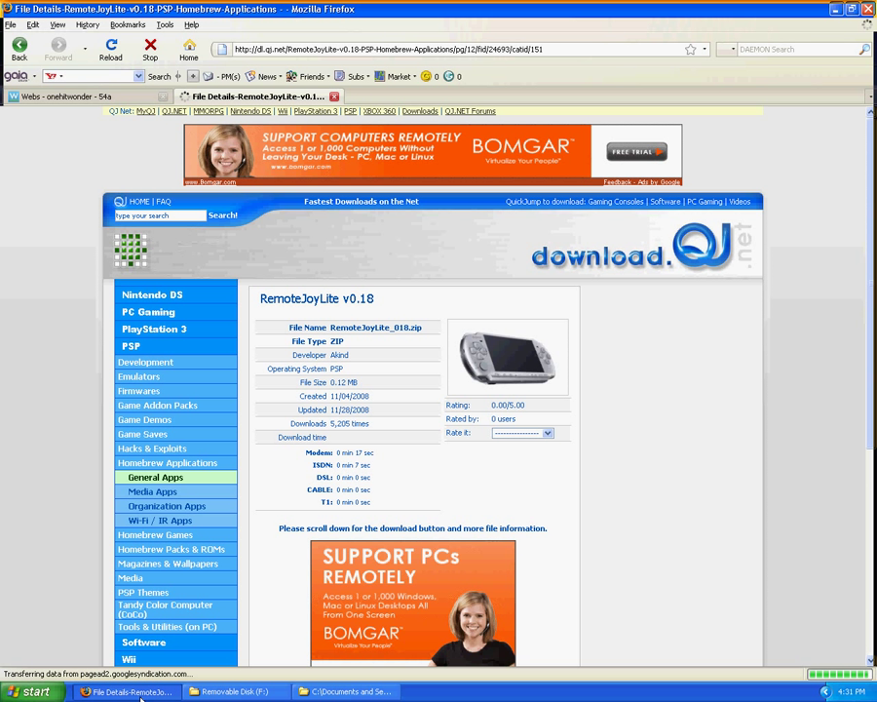
left_click(146, 694)
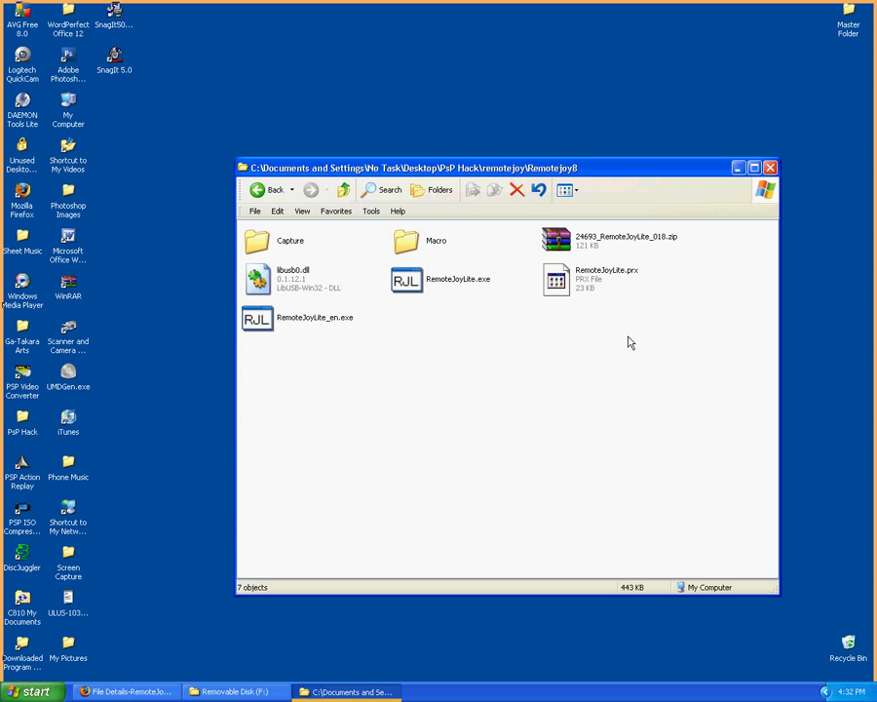
double_click(583, 244)
right_click(583, 244)
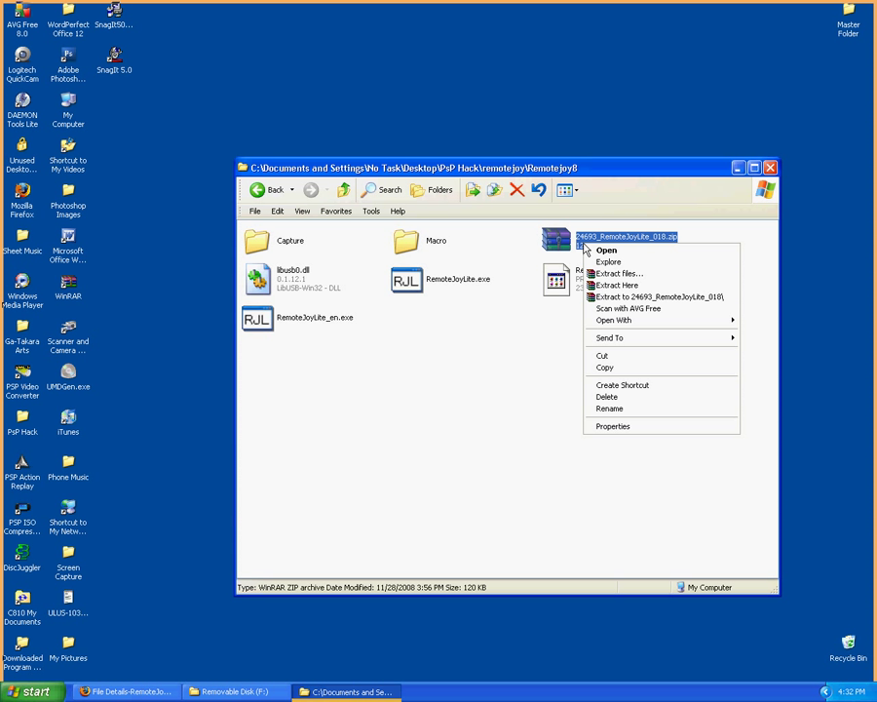
left_click(483, 365)
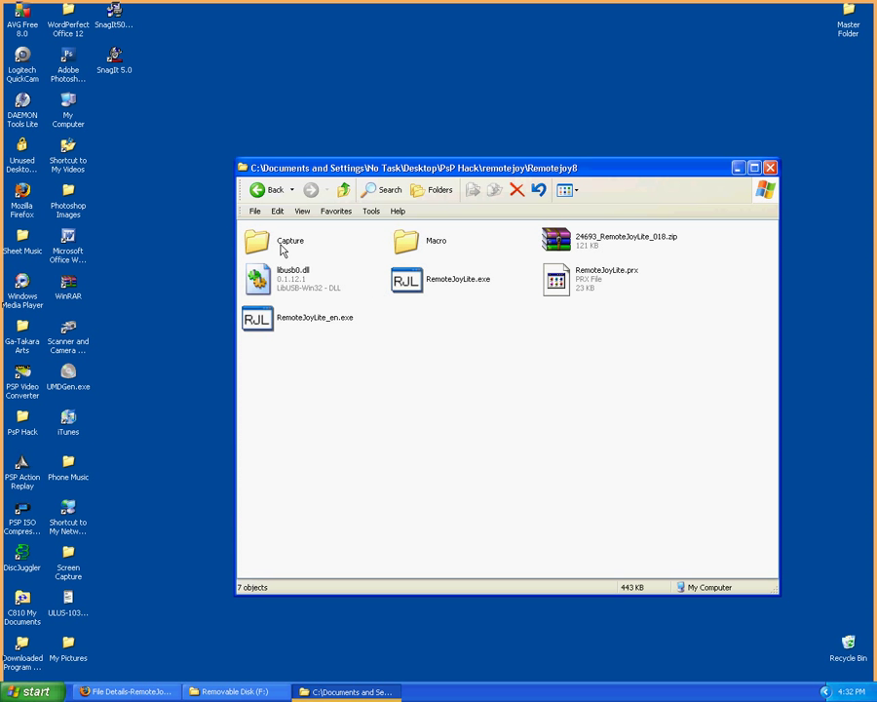
left_click(266, 191)
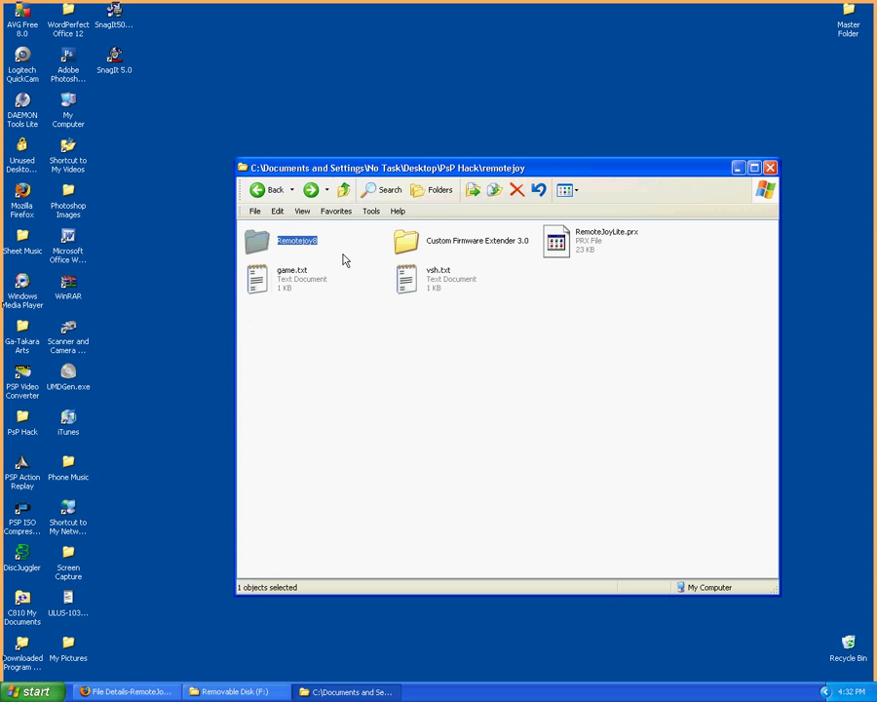
double_click(299, 246)
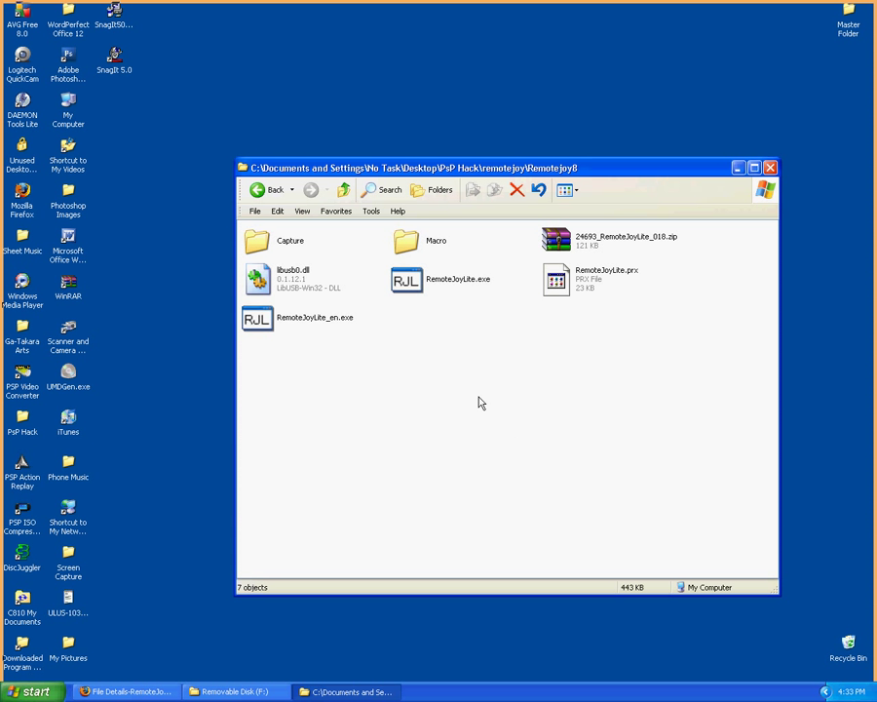
Open Removable Disk (F:) in Explorer through AutoPlay's 'Open folder to view files' option
left_click(258, 694)
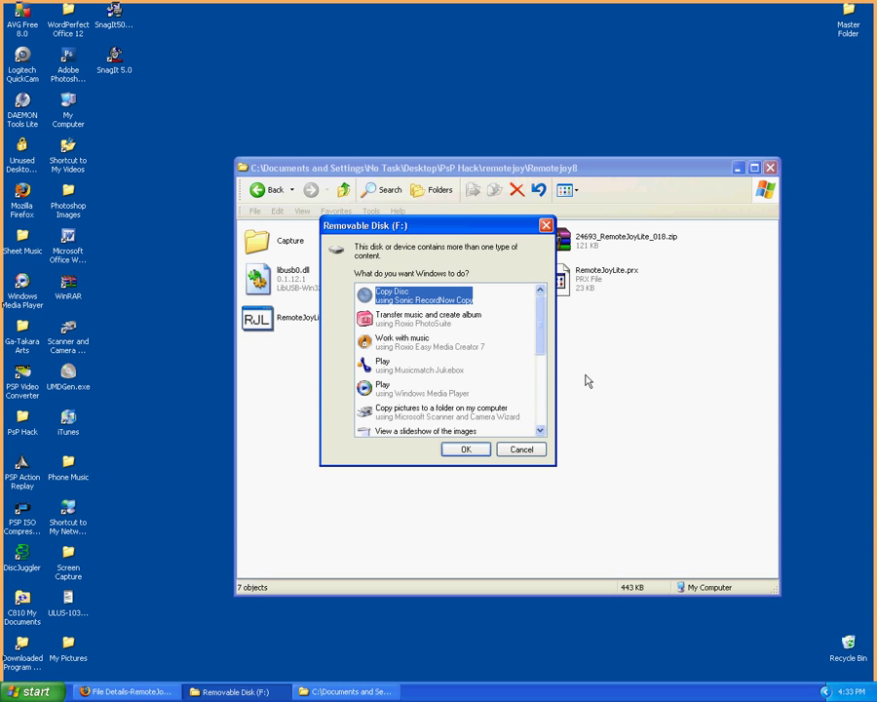
left_click_drag(543, 343, 542, 429)
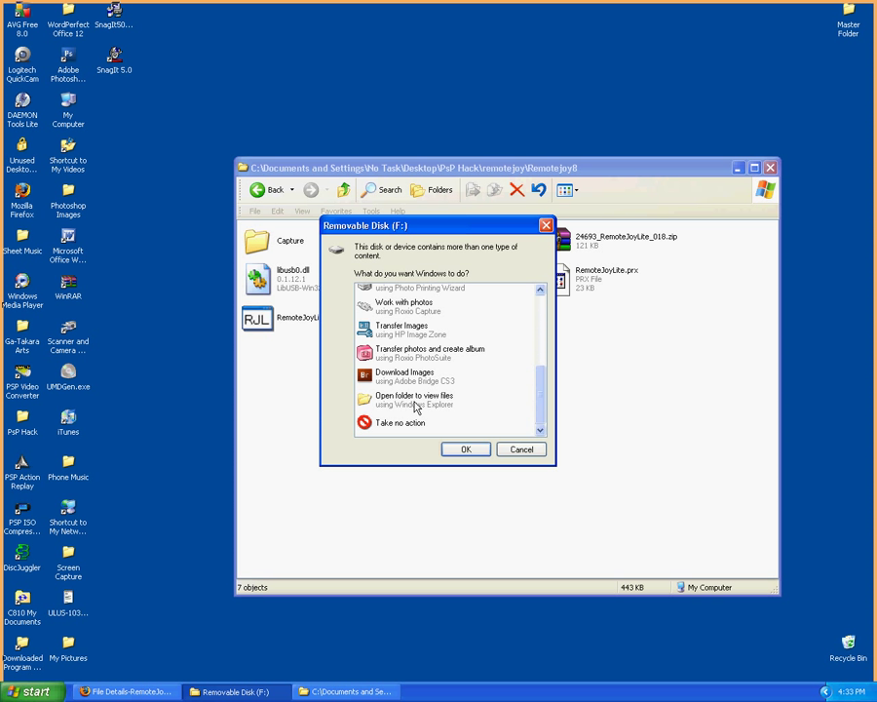
left_click(416, 406)
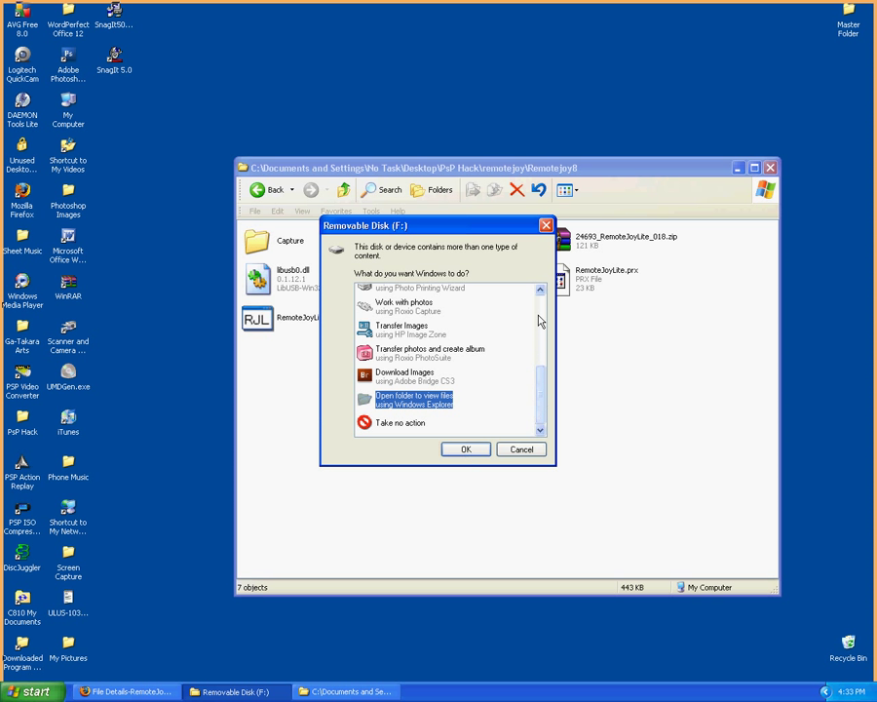
scroll(534, 307, "up", 3)
left_click(539, 426)
scroll(539, 426, "down", 3)
left_click(466, 448)
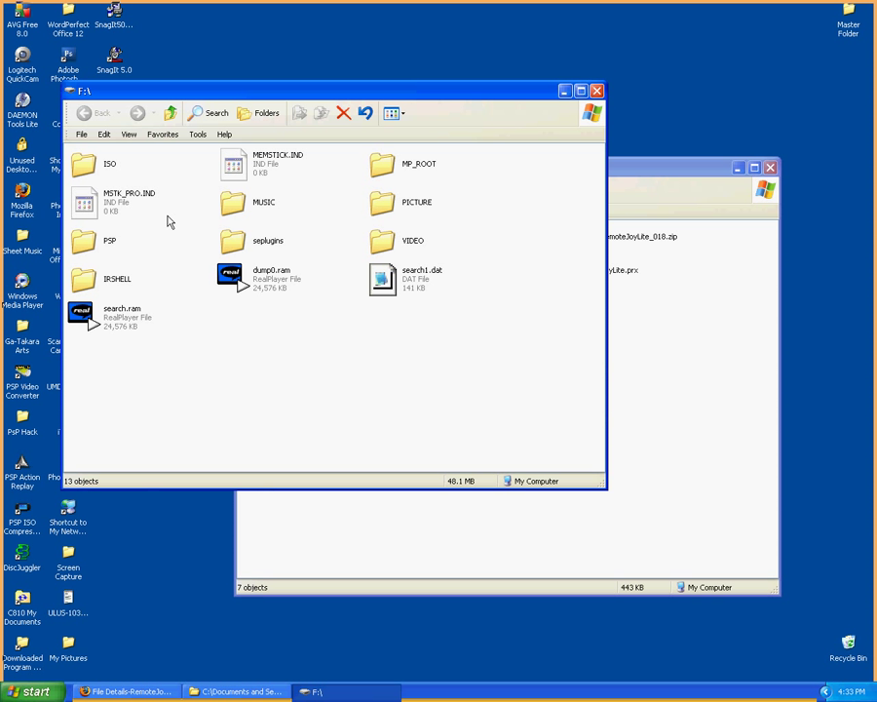
Copy RemoteJoyLite.prx from Remotejoy8 into F:\seplugins, replacing the existing copy
double_click(269, 248)
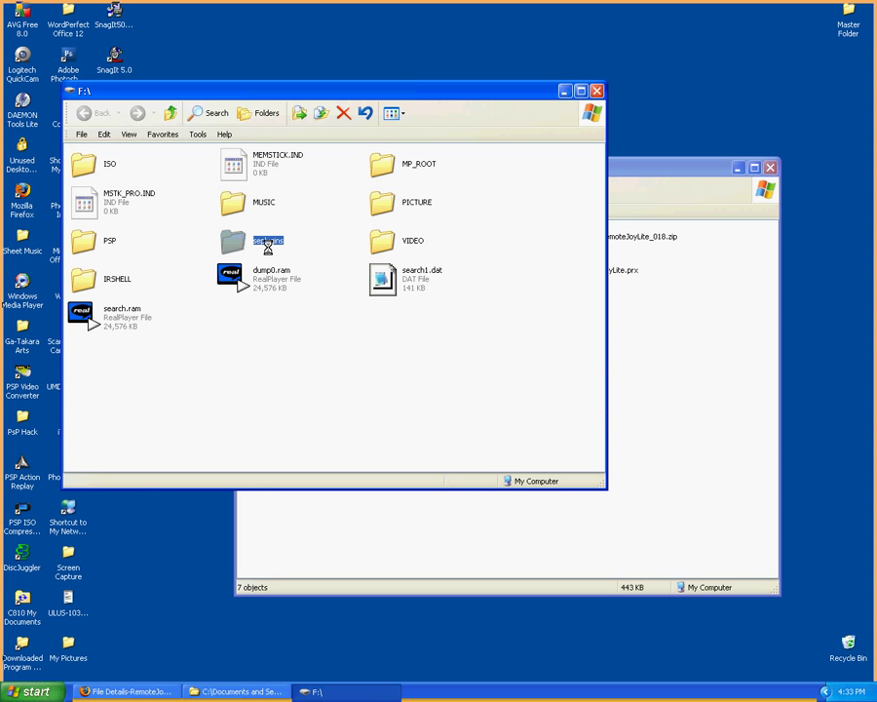
left_click(693, 326)
left_click_drag(559, 168, 532, 303)
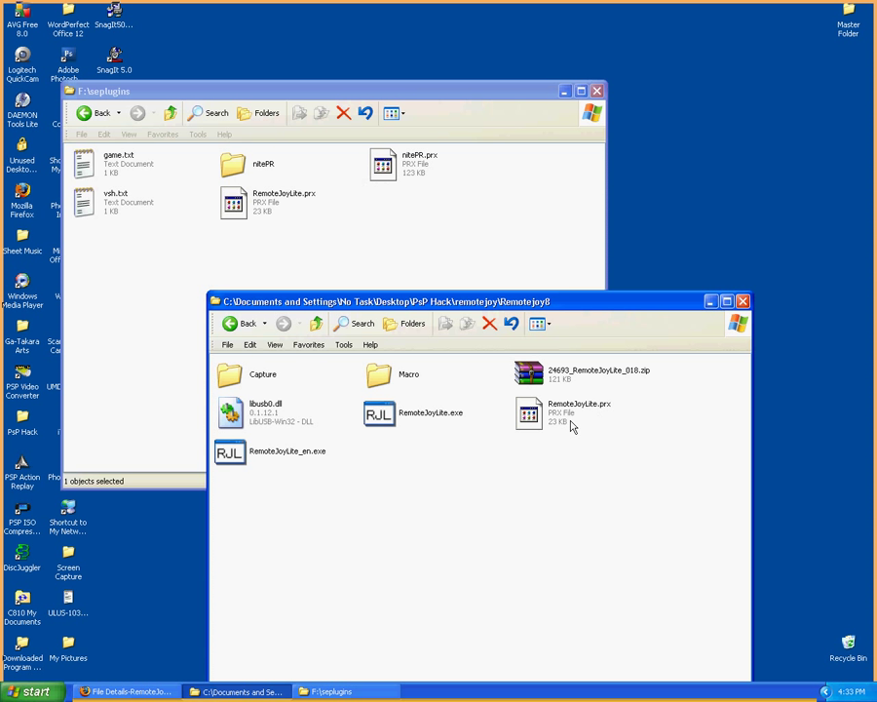
left_click_drag(573, 427, 446, 264)
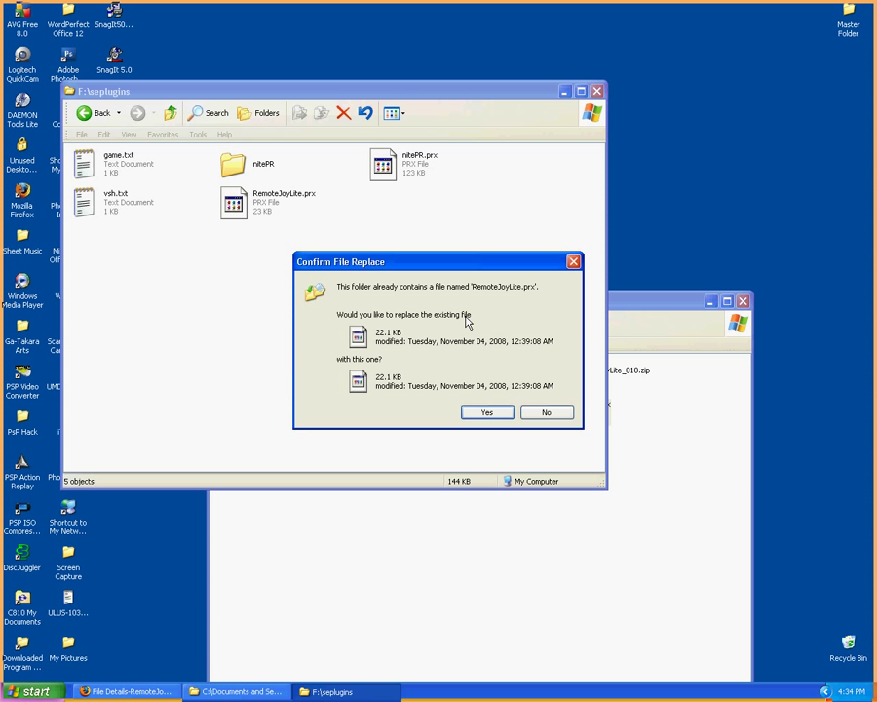
left_click(499, 413)
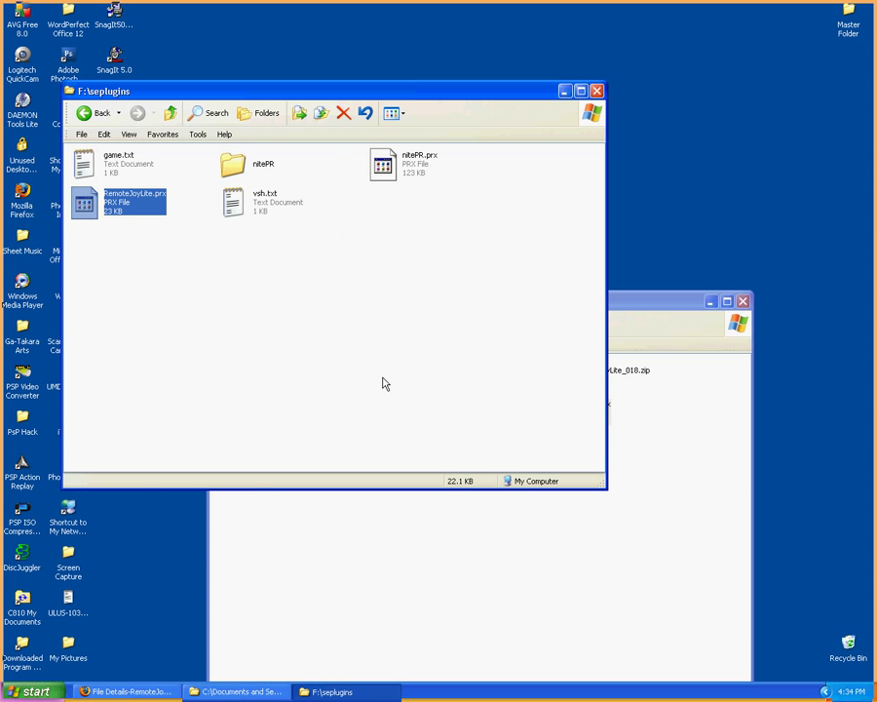
left_click(421, 308)
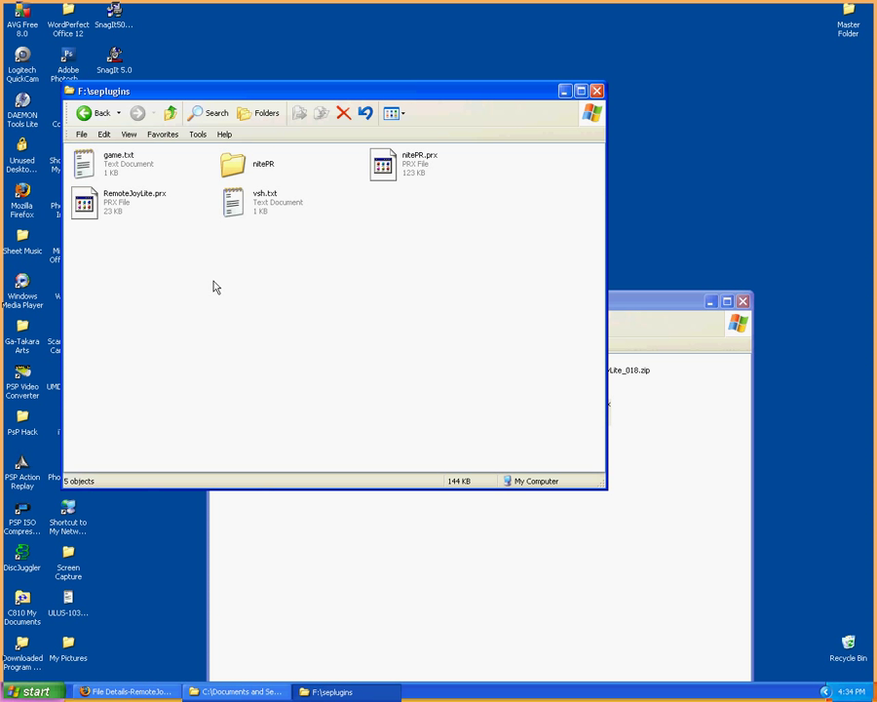
Open the folder's right-click New menu in seplugins and dismiss it without creating anything
right_click(235, 322)
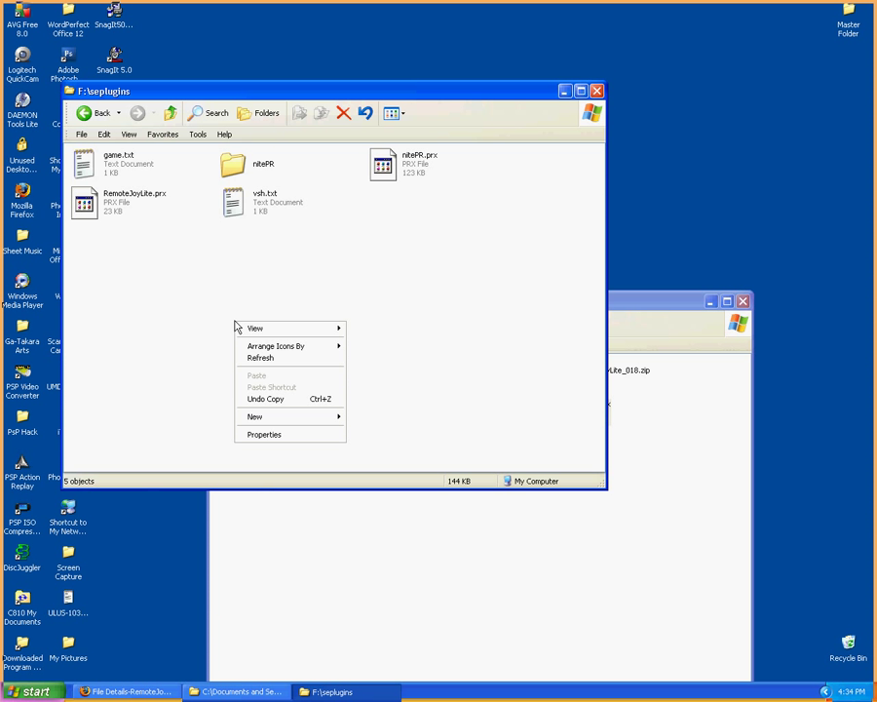
mouse_move(283, 425)
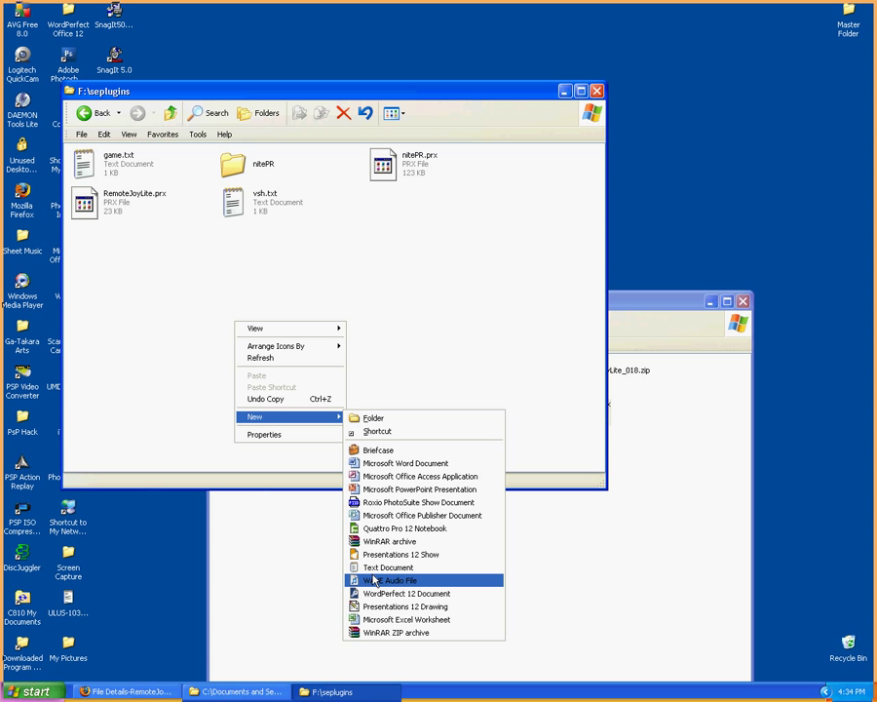
left_click(446, 225)
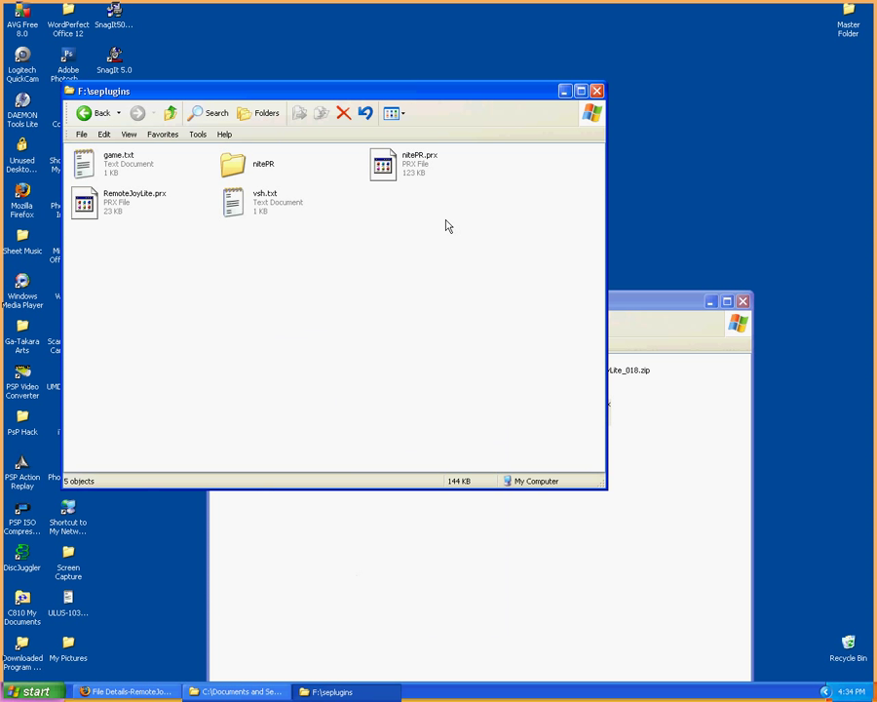
Append ' 1' to the ms0:/seplugins/Remotejoylite.prx line in game.txt and close Notepad
double_click(129, 168)
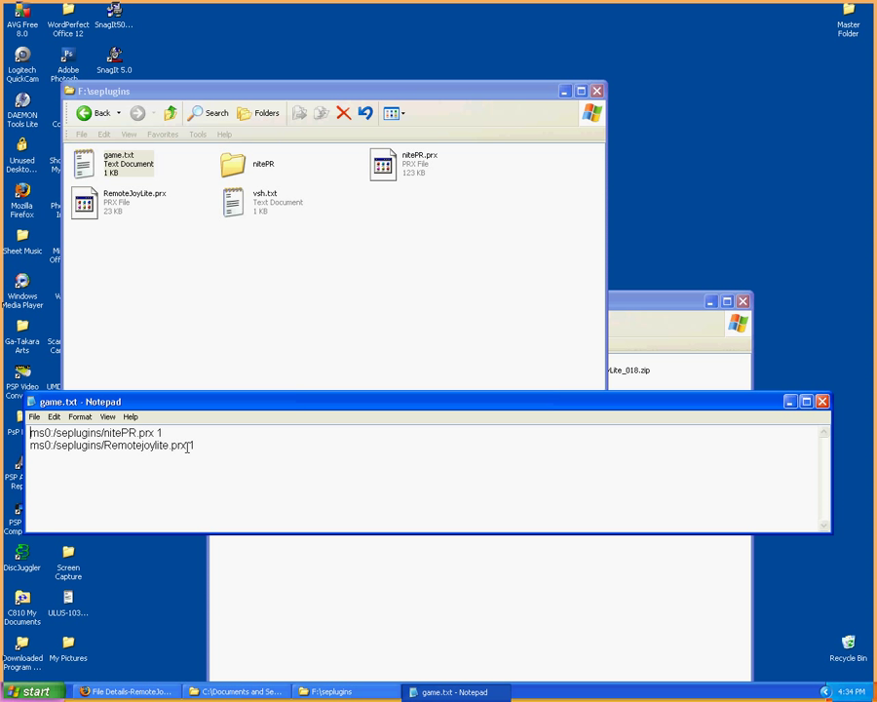
left_click(189, 447)
key("shift+Home")
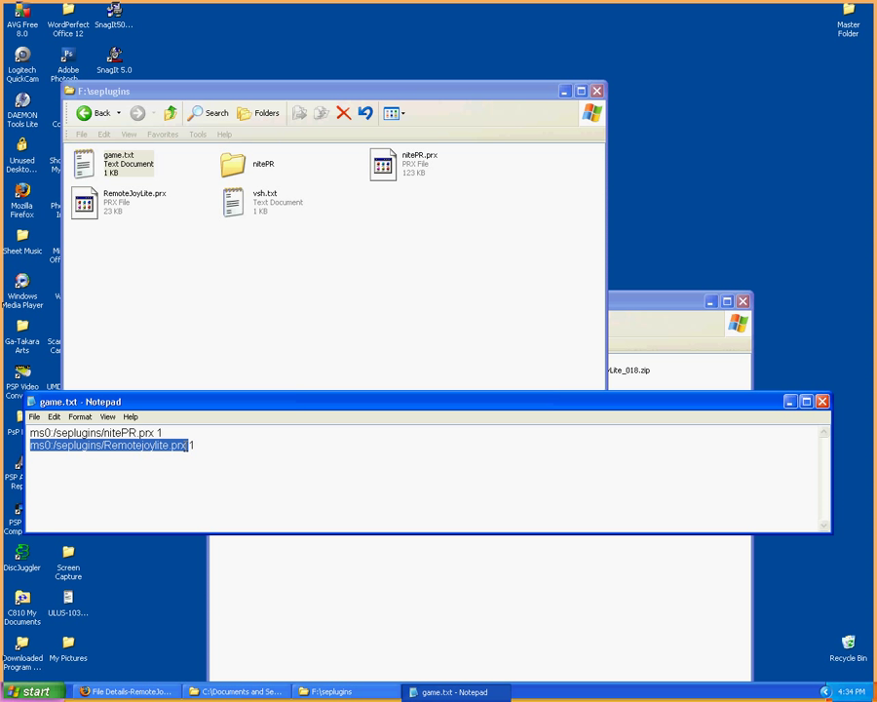
key("Left")
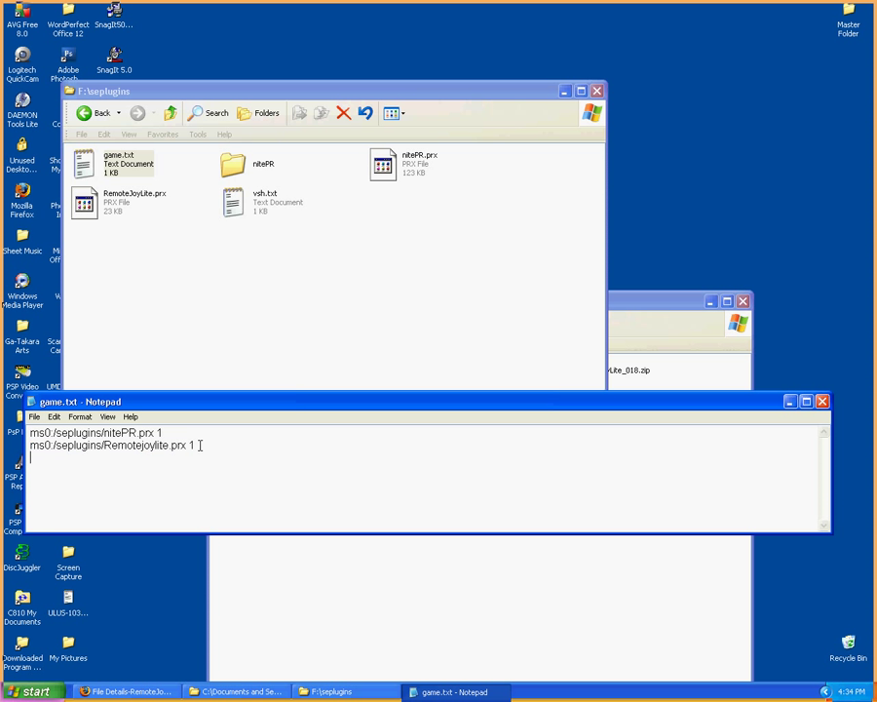
key("Down")
type("1")
left_click(823, 401)
left_click(329, 276)
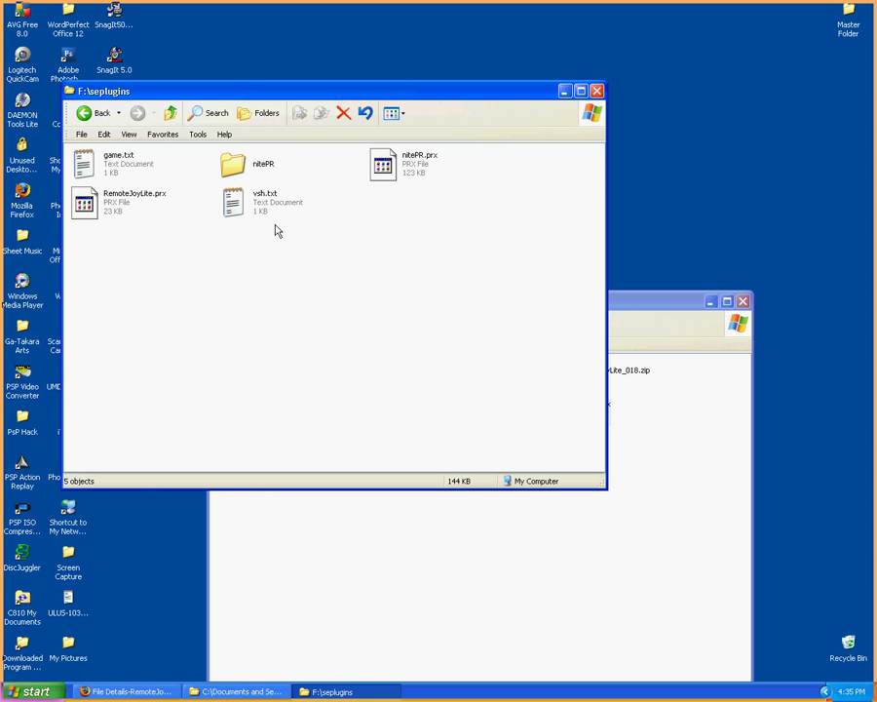
right_click(264, 289)
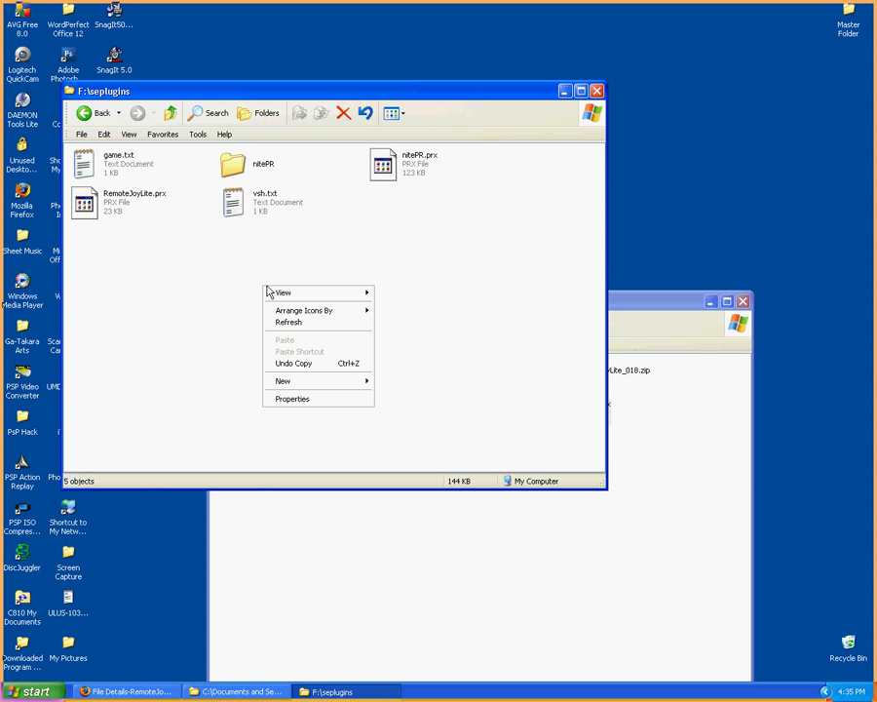
mouse_move(322, 381)
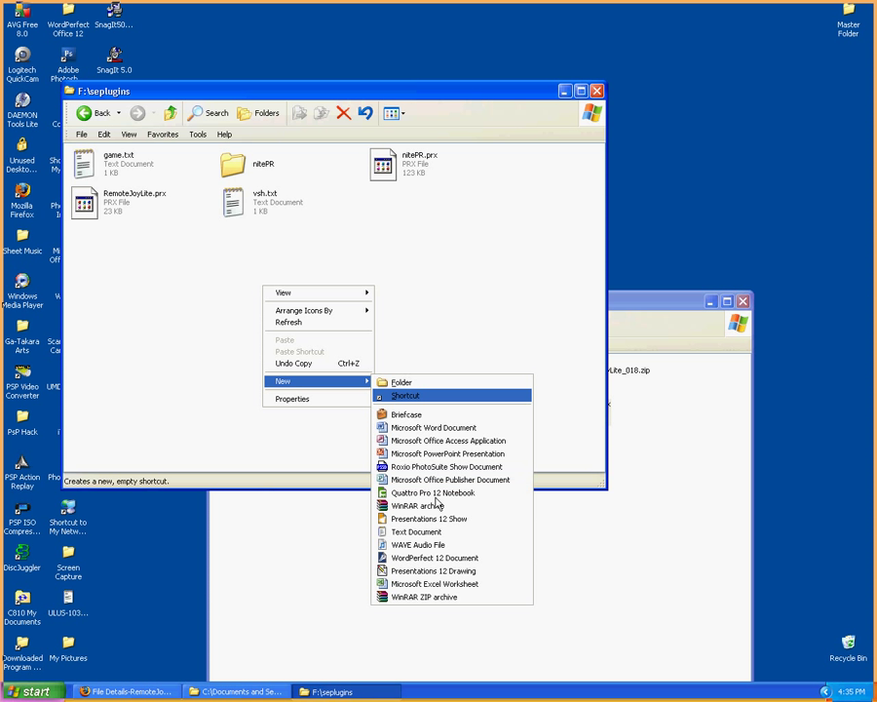
left_click(460, 265)
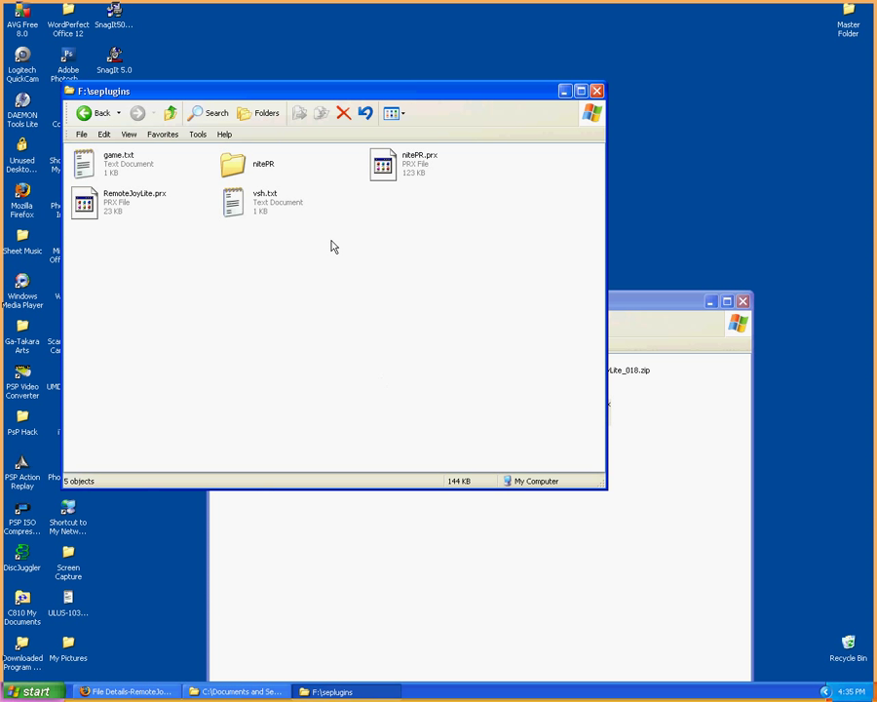
double_click(277, 203)
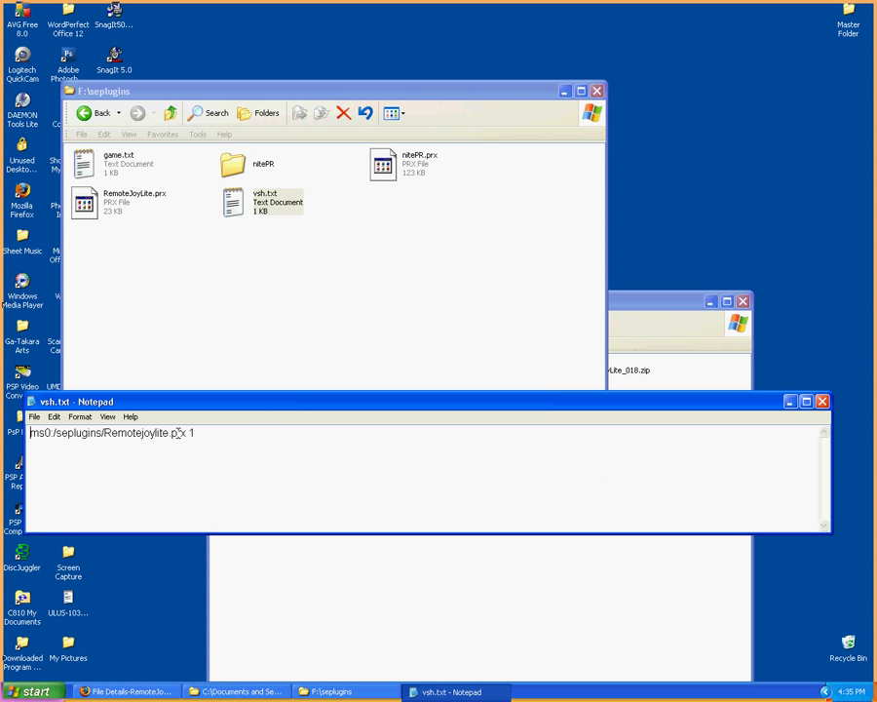
left_click(182, 432)
left_click(823, 403)
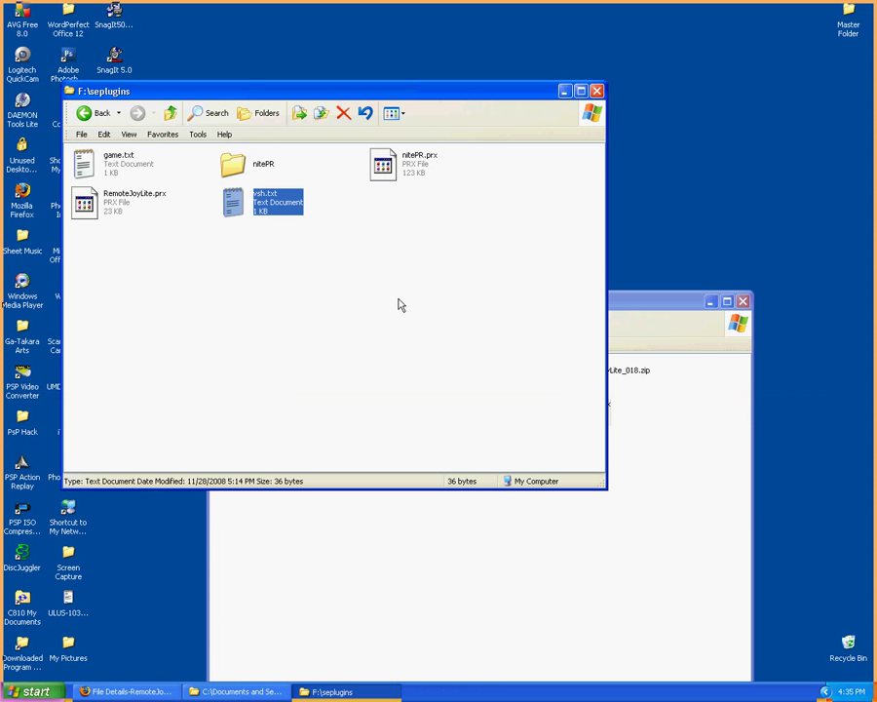